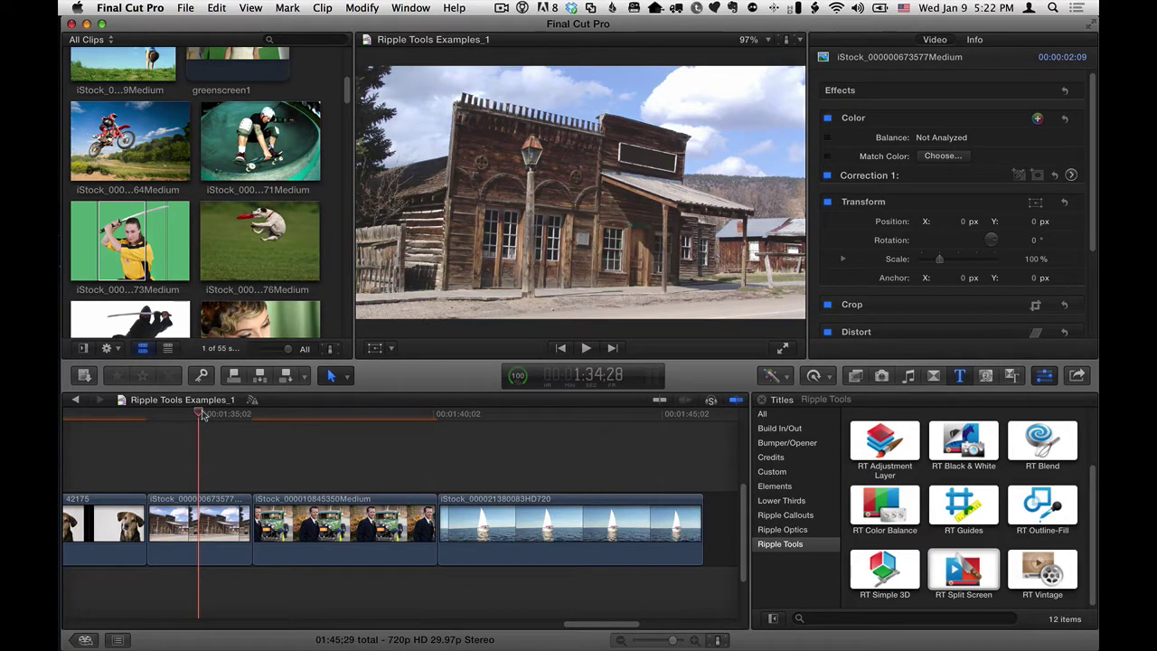
Step: Connect an RT Vintage title over the old-building clip's range and select the title
{"action": "key", "text": "x"}
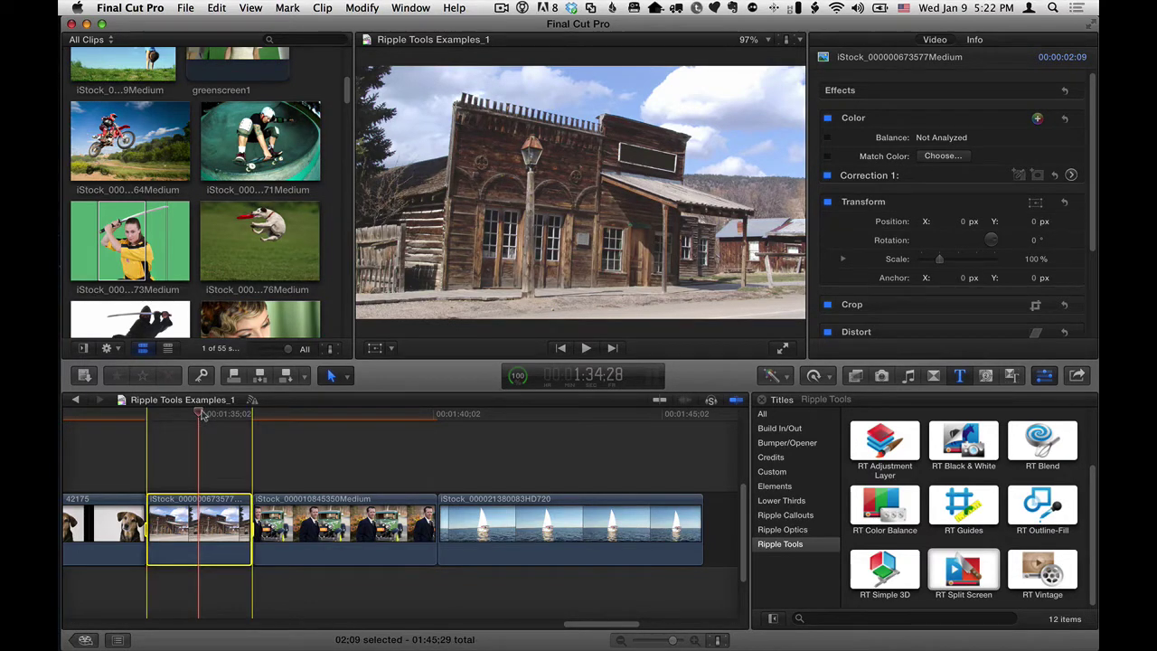
{"action": "left_click", "coordinate": [945, 568]}
{"action": "left_click", "coordinate": [1049, 575]}
{"action": "key", "text": "q"}
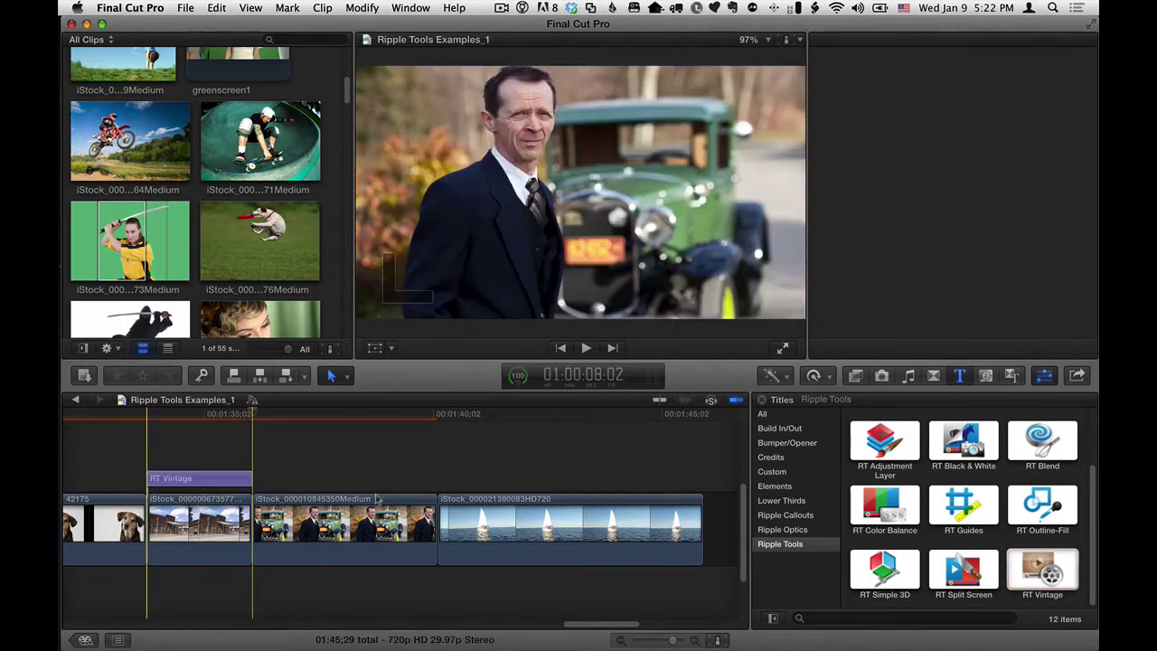
{"action": "left_click", "coordinate": [194, 414]}
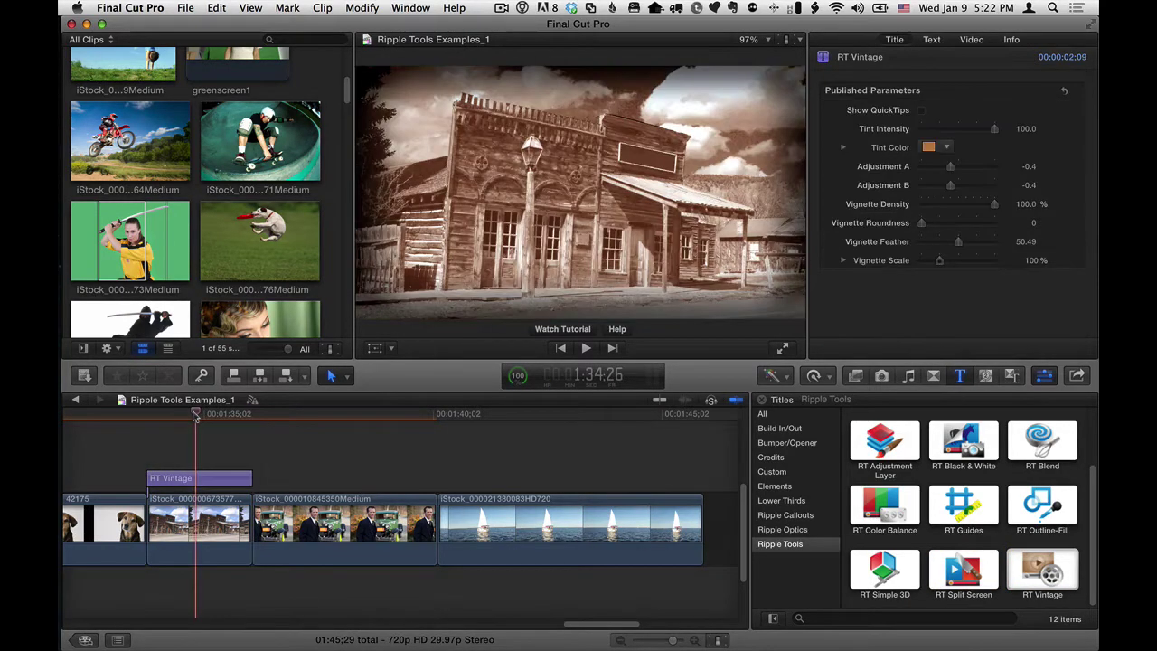
{"action": "left_click", "coordinate": [197, 479]}
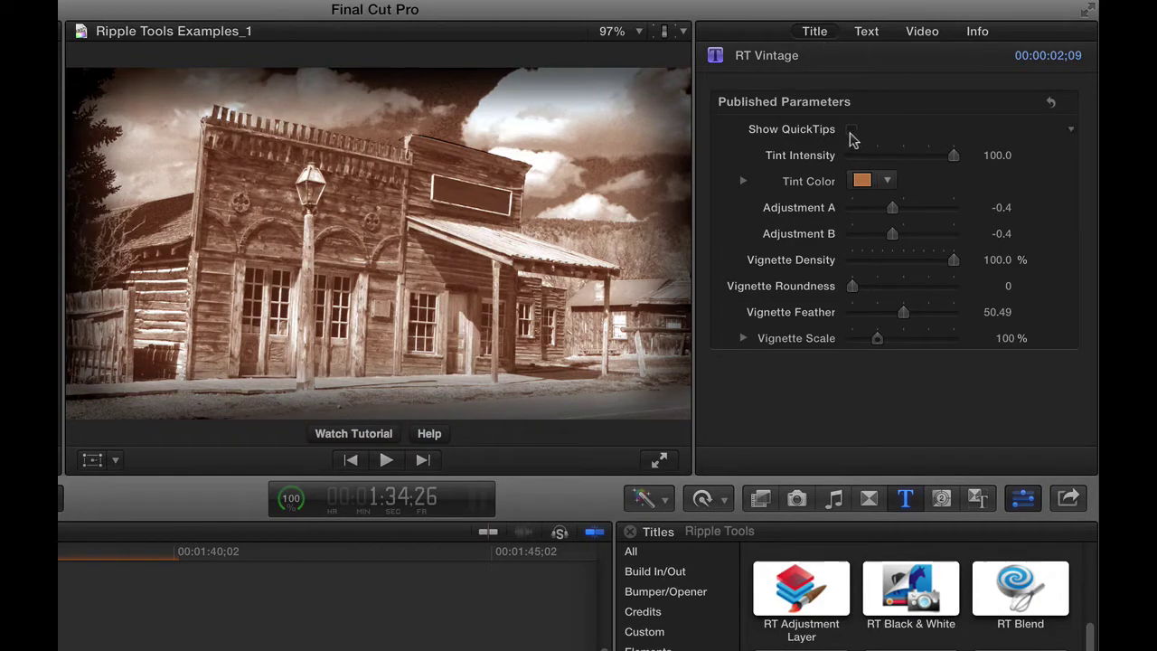
{"action": "left_click", "coordinate": [852, 129]}
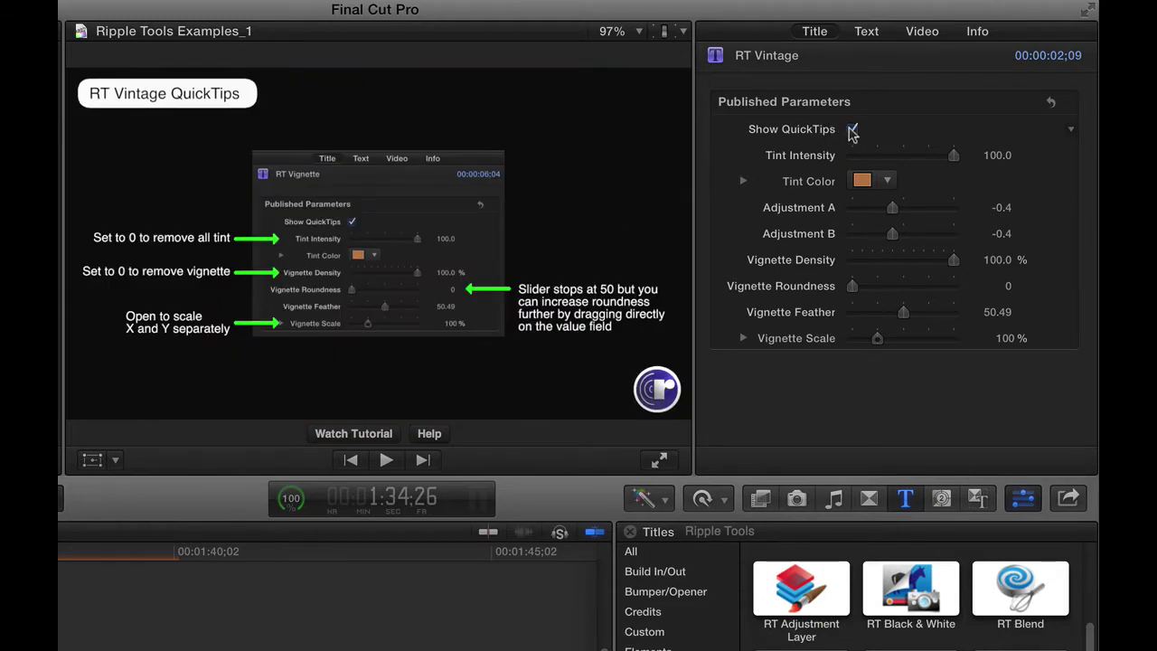
{"action": "left_click", "coordinate": [851, 129]}
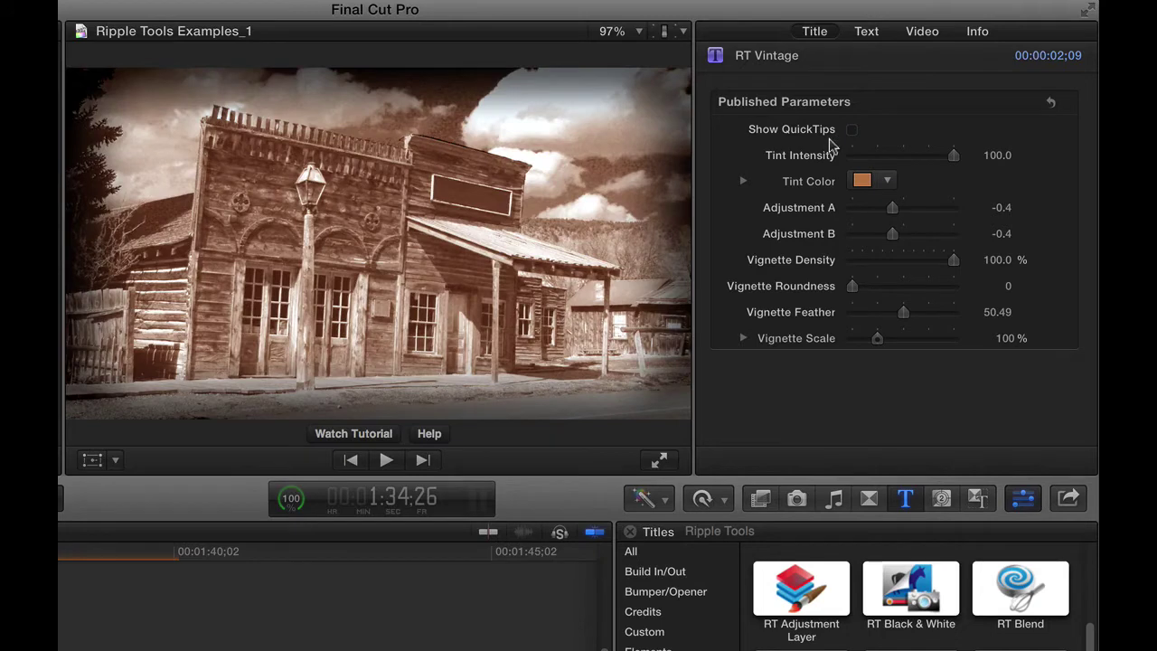
{"action": "left_click_drag", "start_coordinate": [954, 156], "coordinate": [829, 157]}
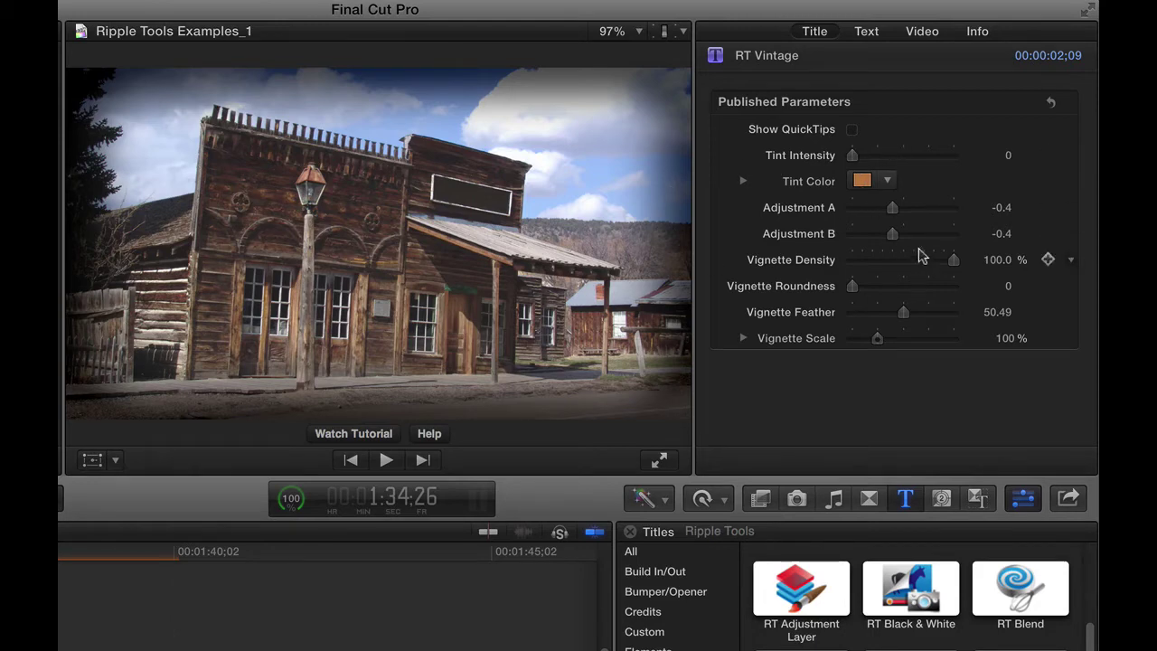
{"action": "left_click_drag", "start_coordinate": [940, 261], "coordinate": [829, 266]}
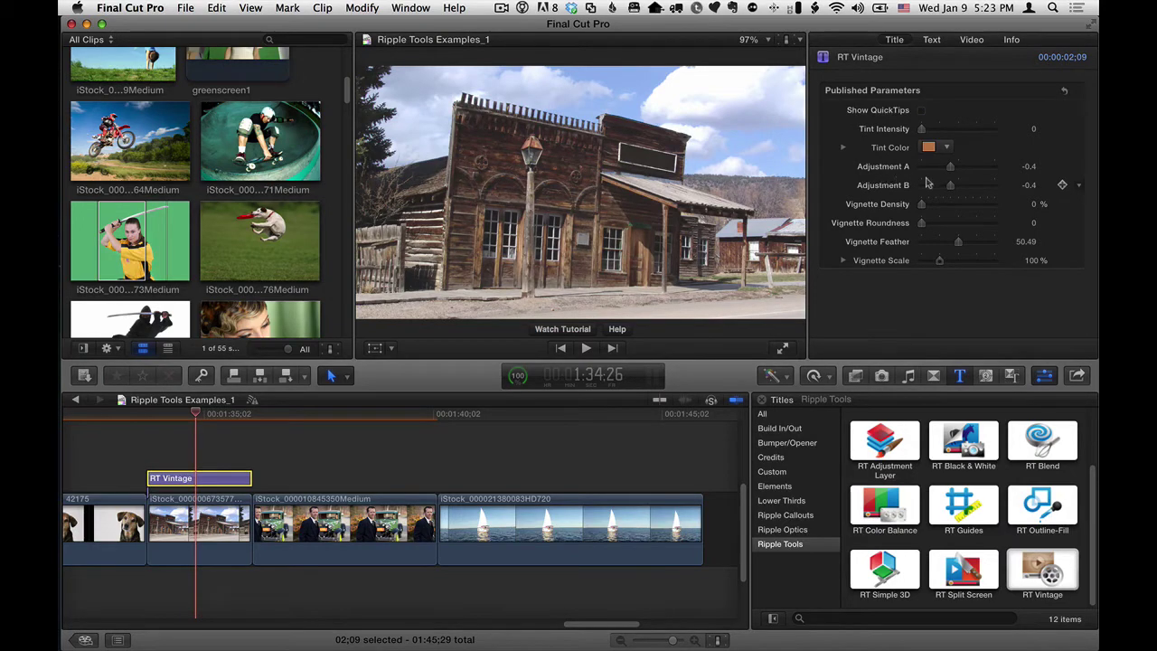
{"action": "left_click_drag", "start_coordinate": [921, 207], "coordinate": [995, 205]}
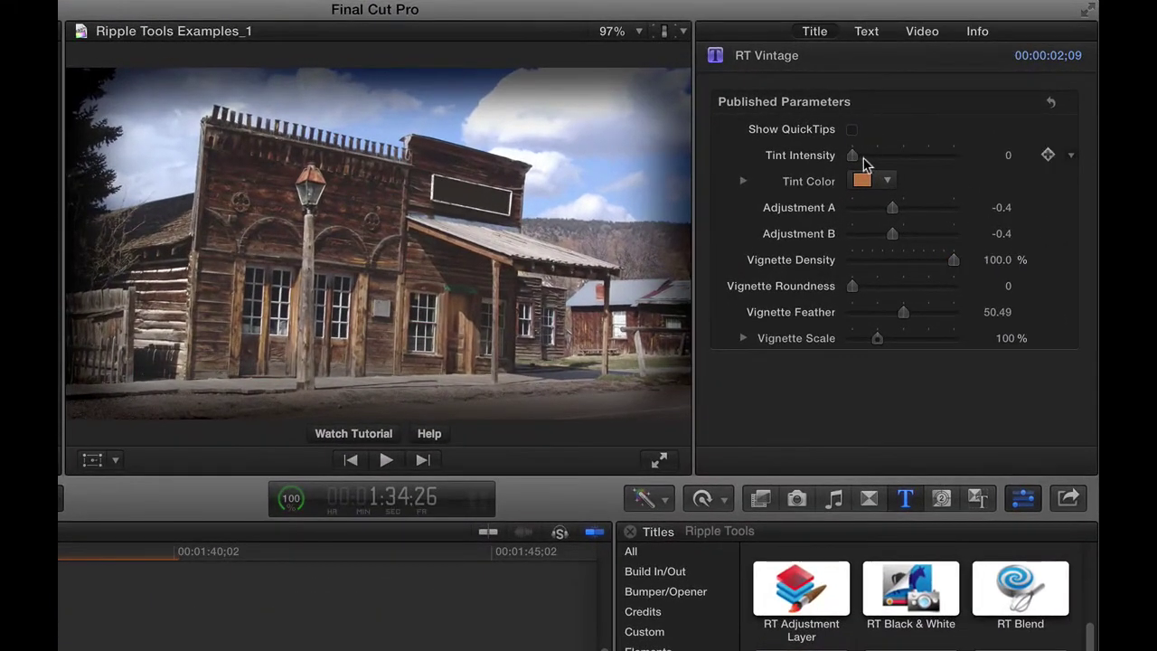
{"action": "left_click_drag", "start_coordinate": [863, 161], "coordinate": [982, 155]}
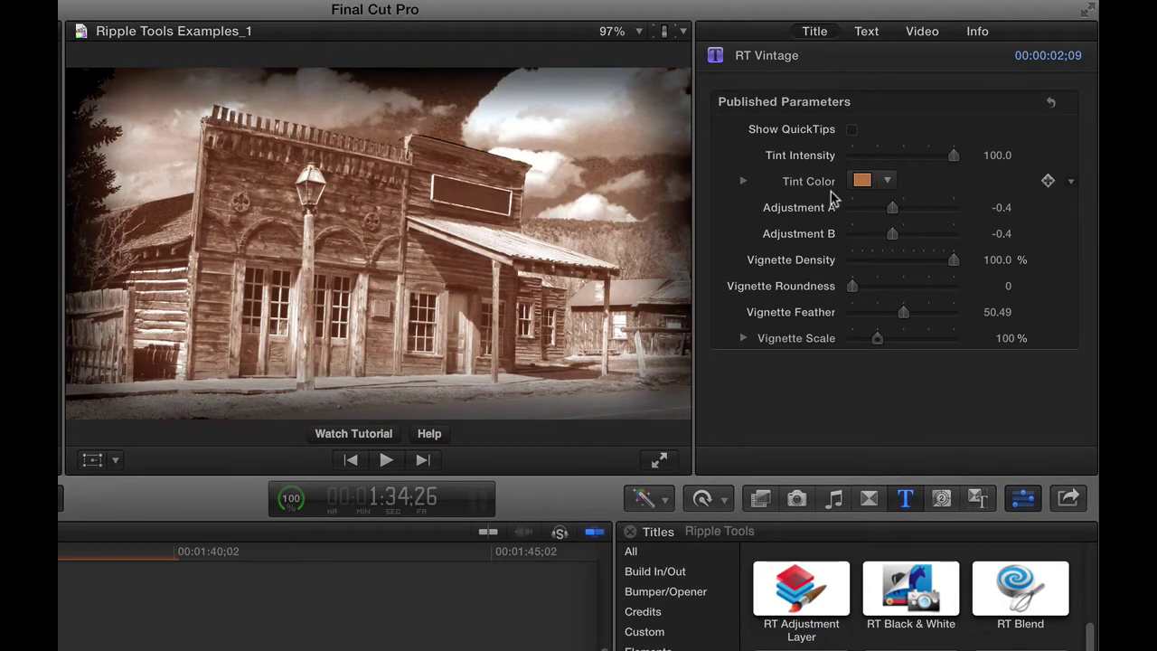
Step: Try a navy blue as the RT Vintage Tint Color
{"action": "left_click", "coordinate": [889, 181]}
{"action": "left_click", "coordinate": [924, 217]}
{"action": "left_click_drag", "start_coordinate": [925, 217], "coordinate": [1018, 312]}
{"action": "left_click", "coordinate": [921, 191]}
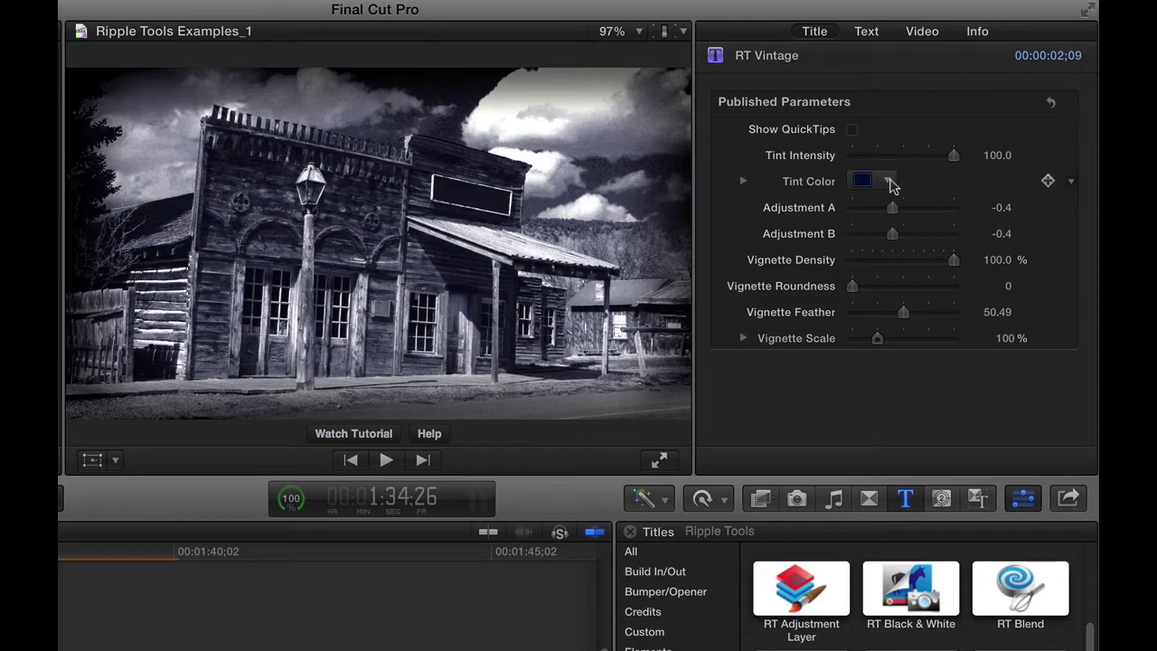
Step: Change the Tint Color to a deep red-orange for a darker, reddish-brown tone
{"action": "left_click", "coordinate": [884, 181]}
{"action": "left_click", "coordinate": [975, 216]}
{"action": "left_click_drag", "start_coordinate": [977, 212], "coordinate": [995, 204]}
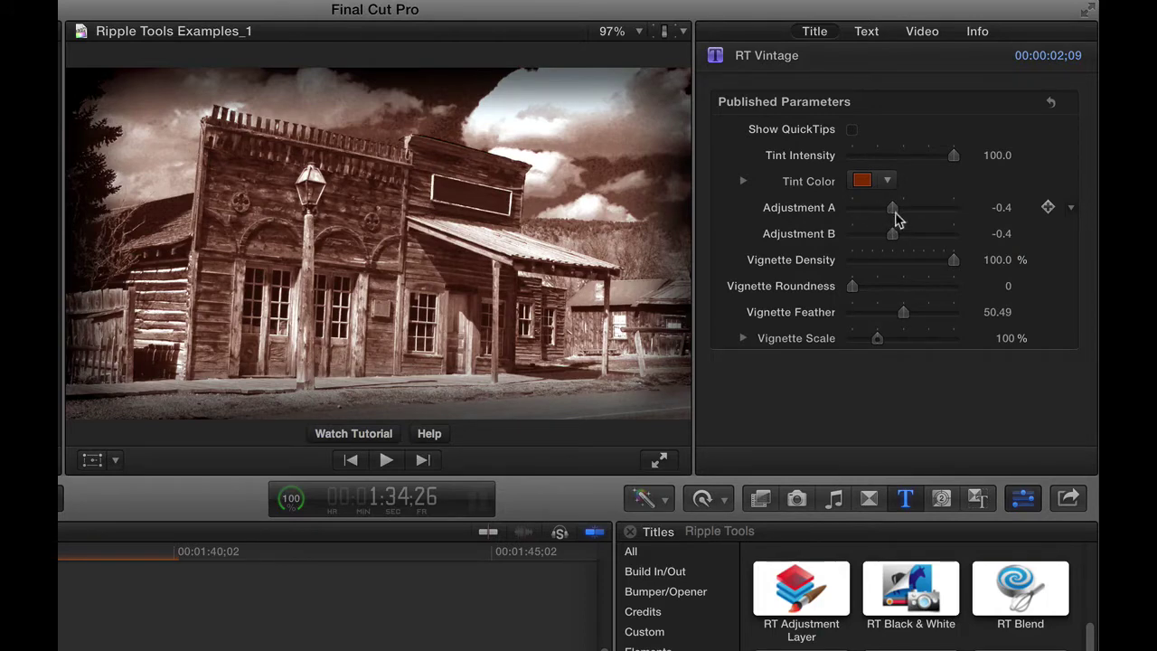
Step: Adjust Adjustment A, test Vignette Density, and set Vignette Roundness to 64
{"action": "mouse_move", "coordinate": [893, 212]}
{"action": "left_mouse_down"}
{"action": "mouse_move", "coordinate": [902, 234]}
{"action": "mouse_move", "coordinate": [882, 234]}
{"action": "mouse_move", "coordinate": [894, 233]}
{"action": "left_mouse_up"}
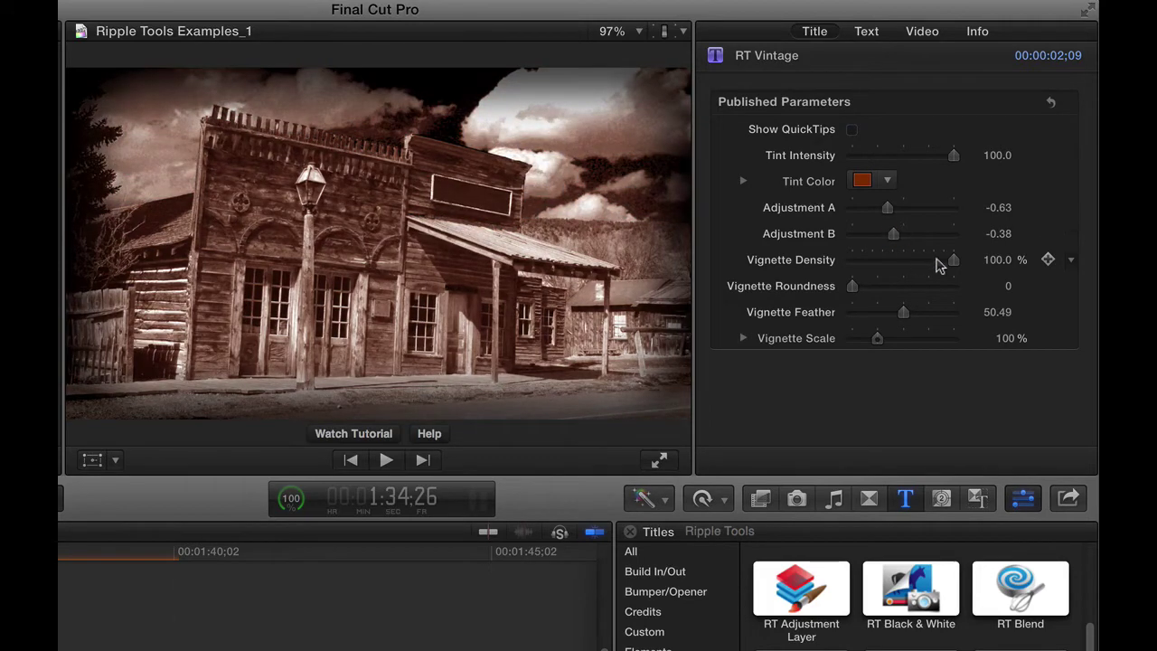
{"action": "mouse_move", "coordinate": [949, 260]}
{"action": "left_mouse_down"}
{"action": "mouse_move", "coordinate": [845, 269]}
{"action": "mouse_move", "coordinate": [969, 269]}
{"action": "left_mouse_up"}
{"action": "left_click_drag", "start_coordinate": [855, 288], "coordinate": [1002, 298]}
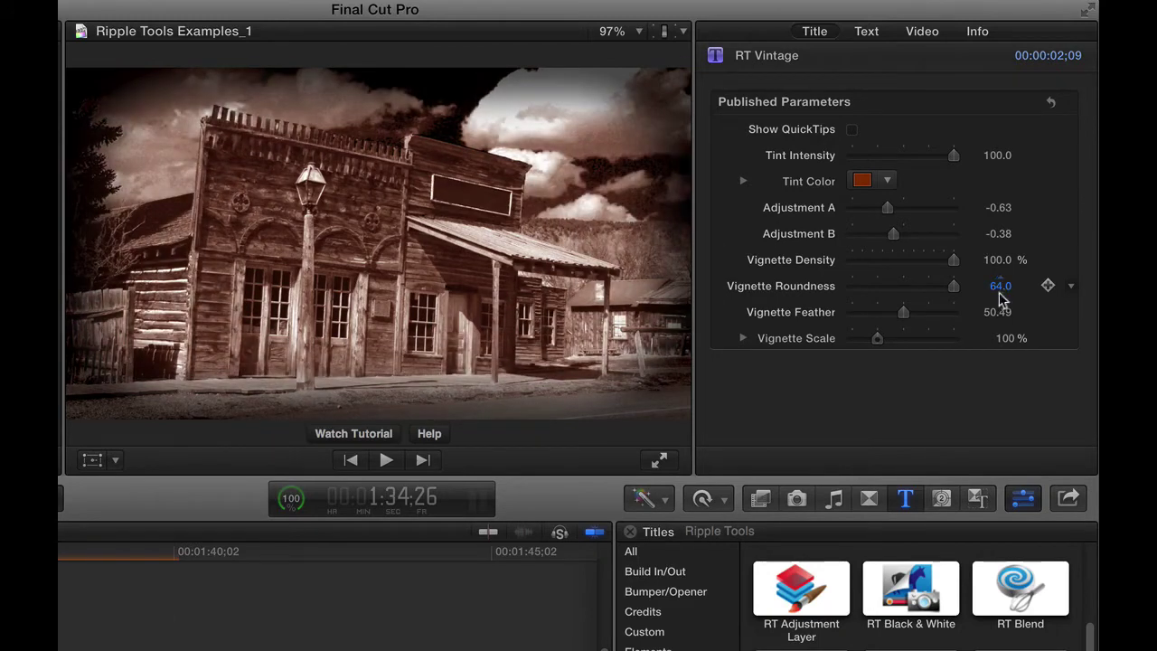
Step: Set Vignette Roundness to 50 and Vignette Feather to 48.09, with Scale at 104%
{"action": "left_click", "coordinate": [954, 286]}
{"action": "left_click_drag", "start_coordinate": [907, 319], "coordinate": [841, 318]}
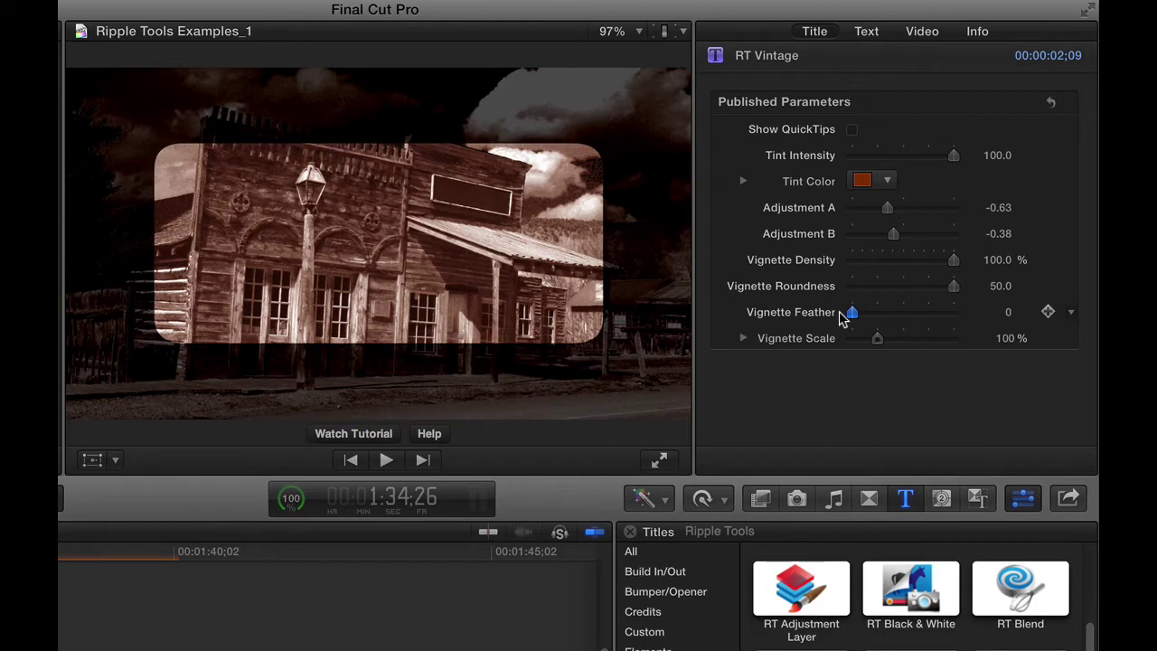
{"action": "left_click_drag", "start_coordinate": [855, 314], "coordinate": [880, 338]}
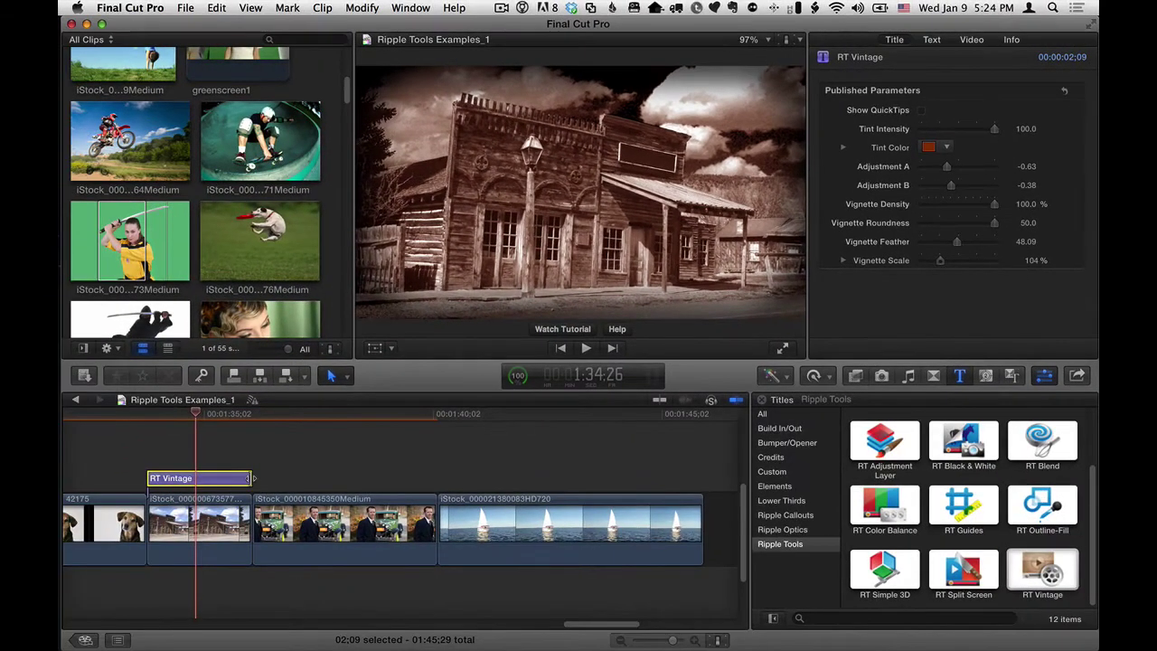
Step: Extend the RT Vintage title to the timeline end and select it
{"action": "left_click_drag", "start_coordinate": [250, 478], "coordinate": [702, 470]}
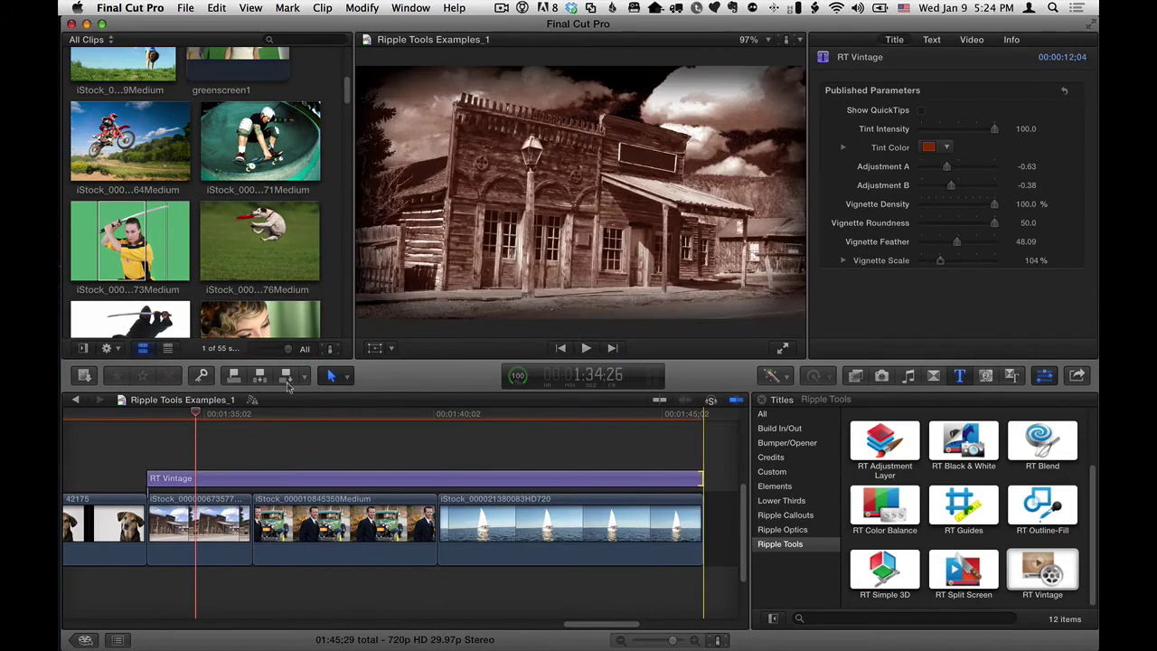
{"action": "left_click", "coordinate": [342, 416]}
{"action": "left_click", "coordinate": [343, 479]}
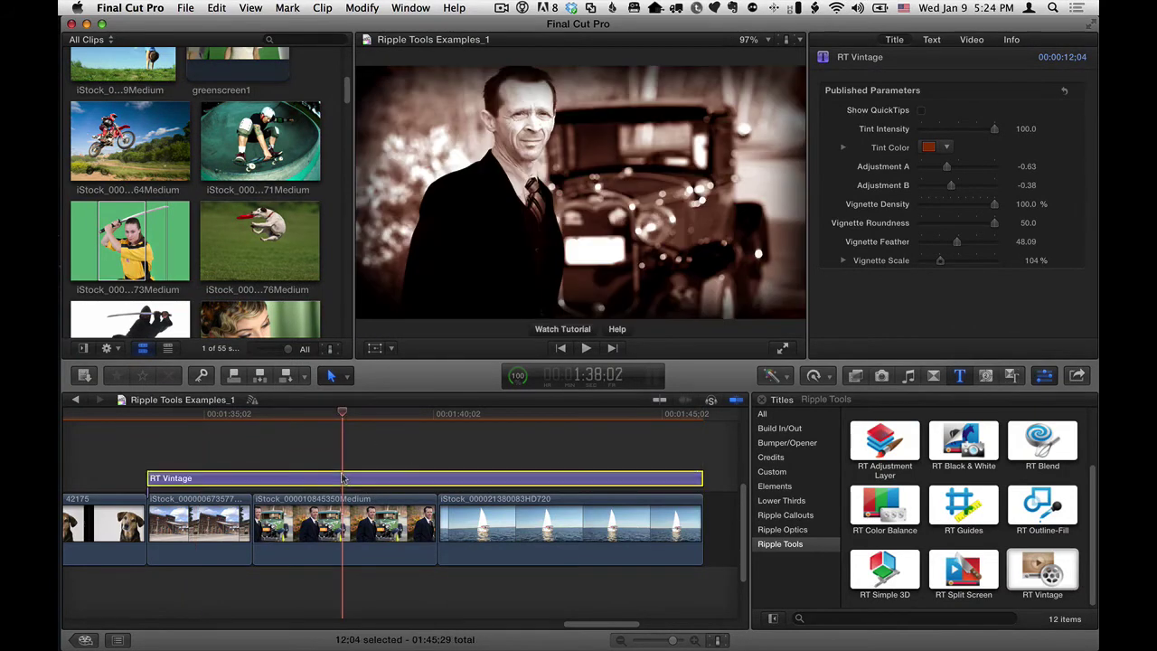
Step: Toggle the title off and back on to compare, then scrub to the sailboat clip
{"action": "key", "text": "v"}
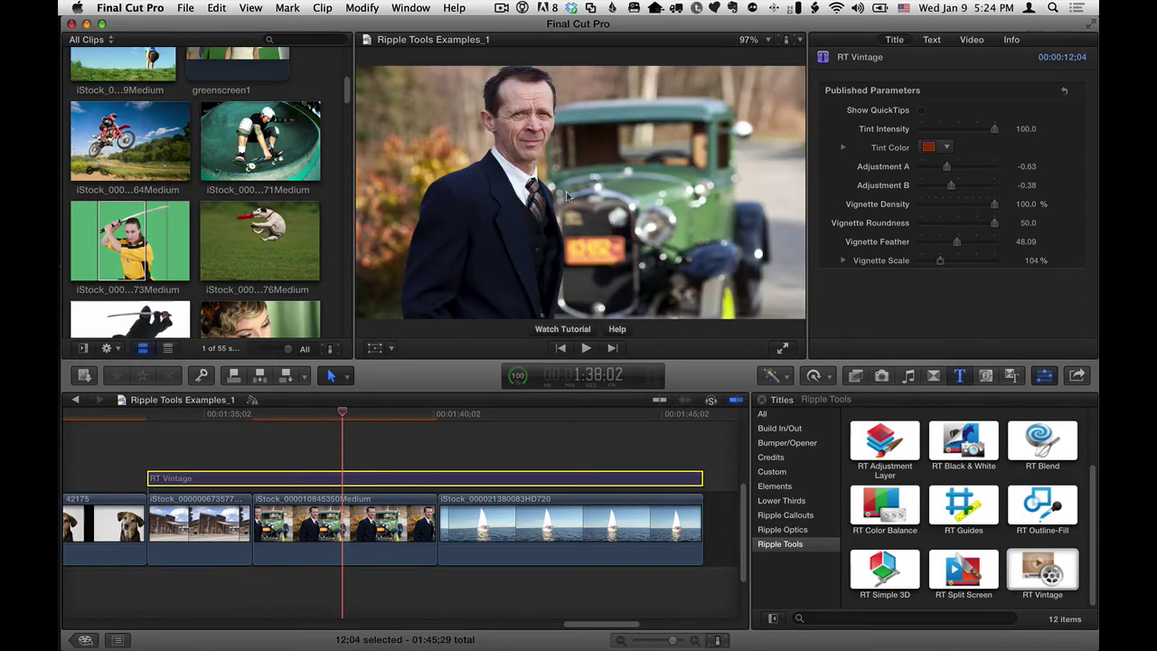
{"action": "key", "text": "v"}
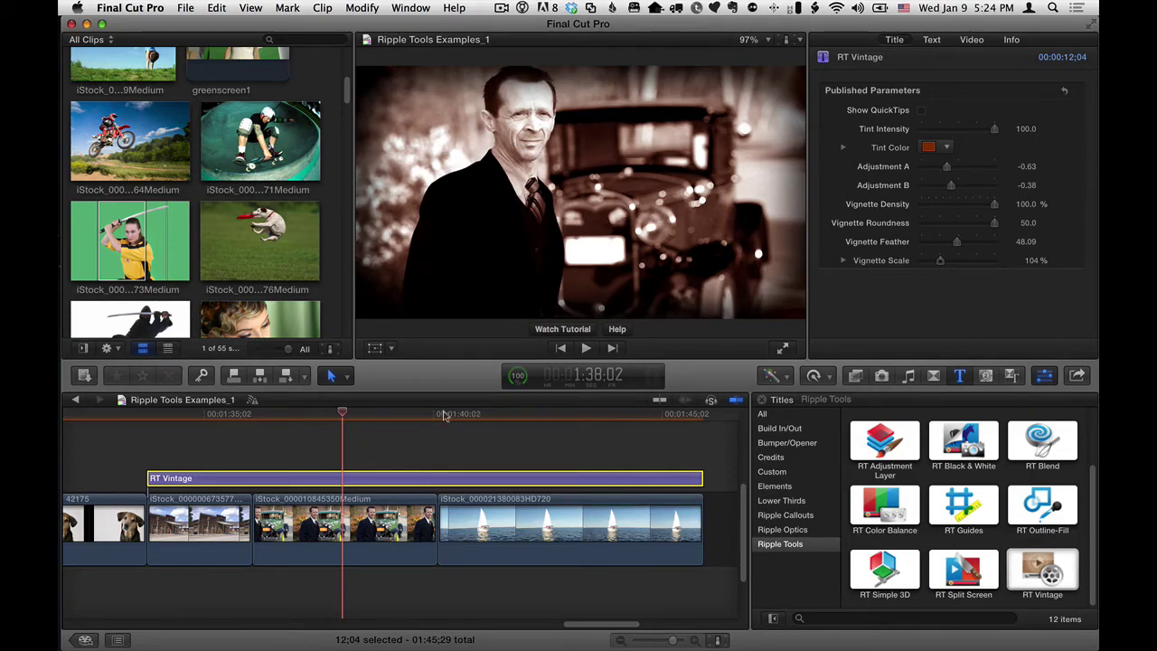
{"action": "left_click_drag", "start_coordinate": [412, 415], "coordinate": [550, 415]}
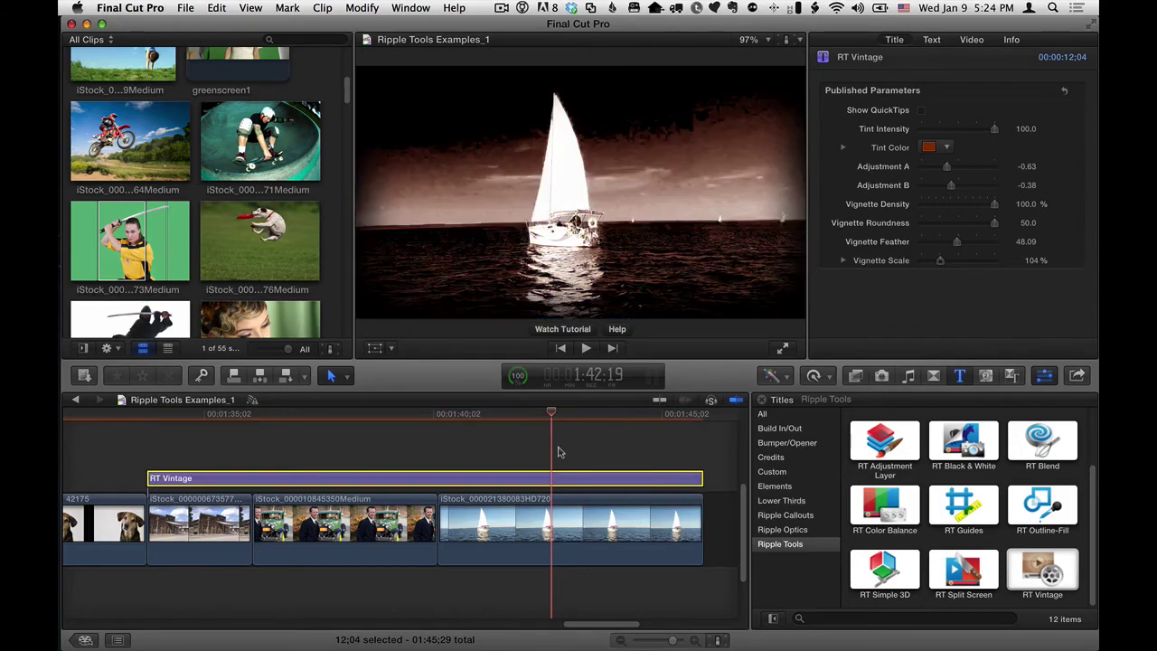
Step: Compare the sailboat shot with and without the title, then brighten it: Adjustment A 0.14, Adjustment B -0.45
{"action": "key", "text": "v"}
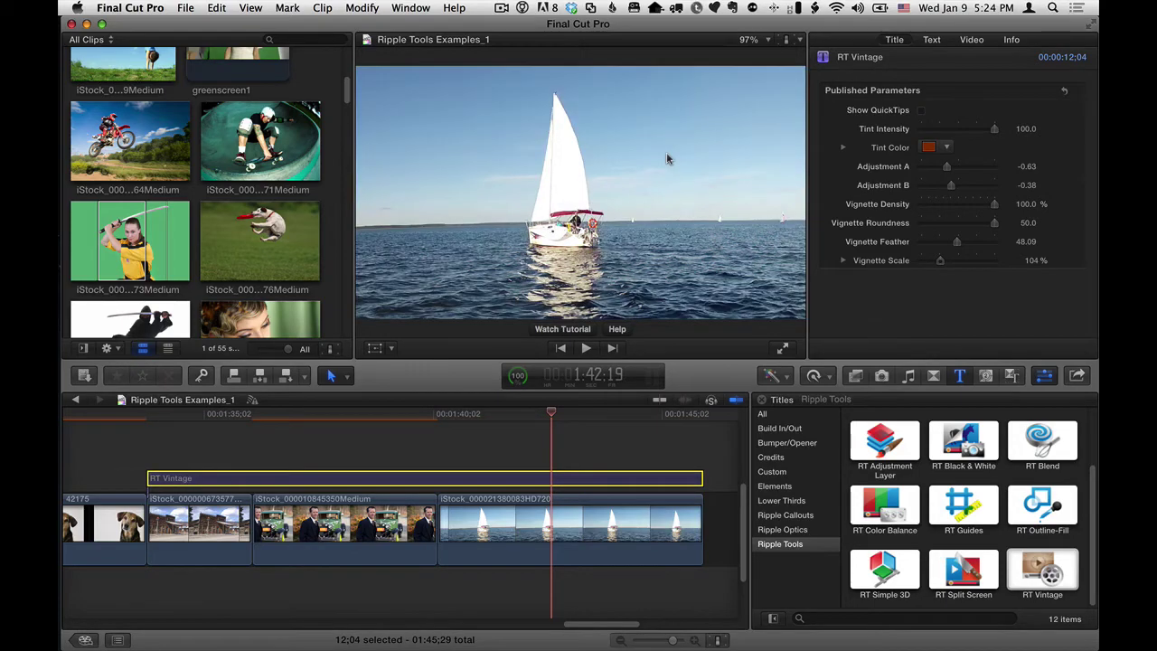
{"action": "key", "text": "v"}
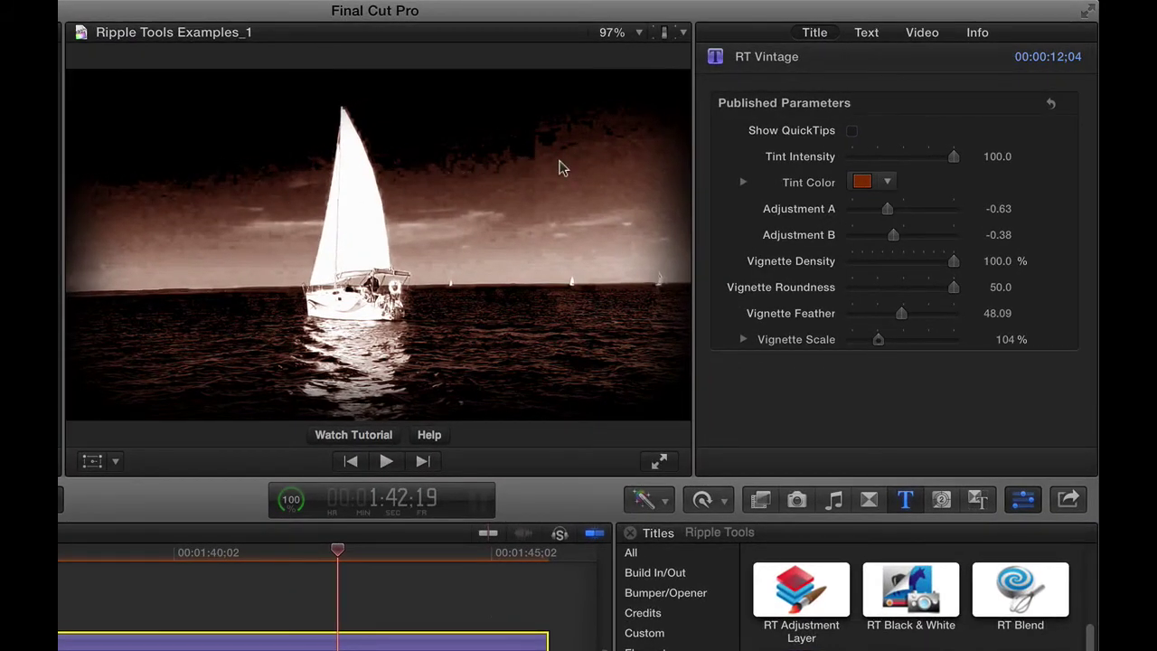
{"action": "left_click_drag", "start_coordinate": [342, 545], "coordinate": [318, 556]}
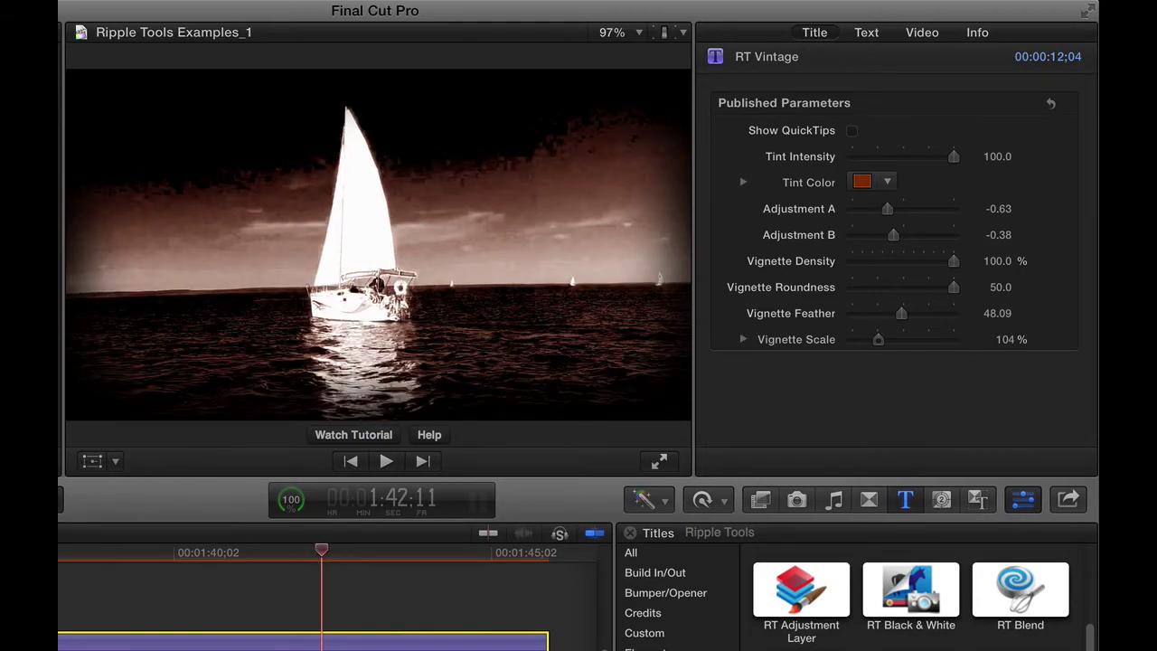
{"action": "left_click", "coordinate": [329, 549]}
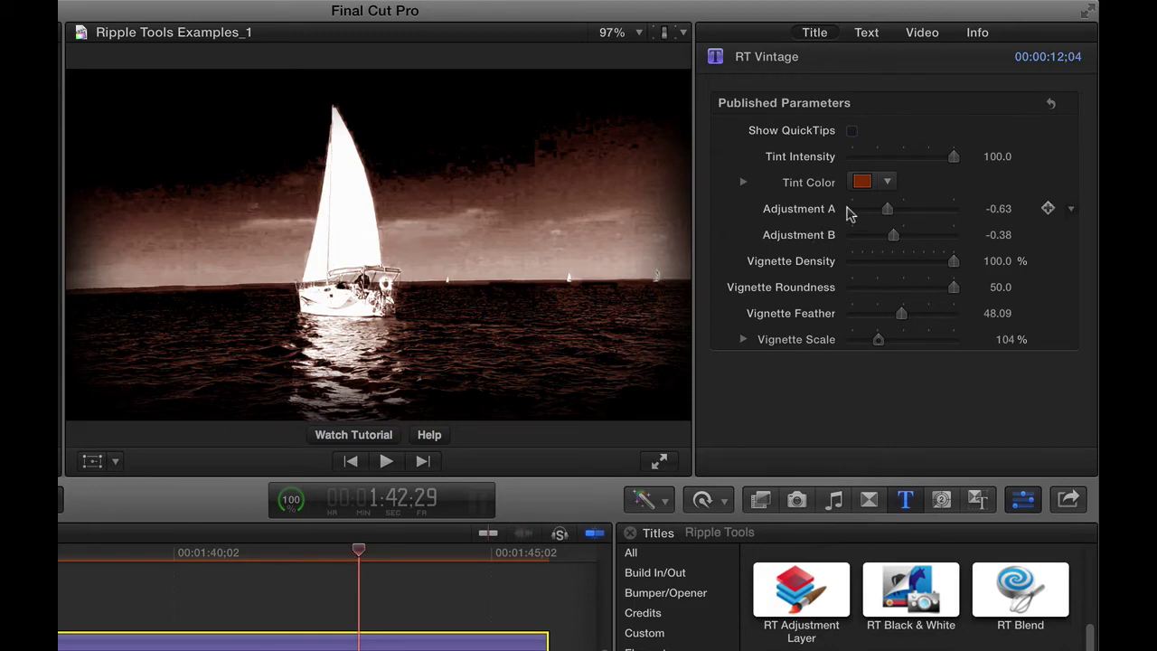
{"action": "mouse_move", "coordinate": [888, 209]}
{"action": "left_mouse_down"}
{"action": "mouse_move", "coordinate": [909, 208]}
{"action": "mouse_move", "coordinate": [891, 209]}
{"action": "mouse_move", "coordinate": [903, 209]}
{"action": "mouse_move", "coordinate": [895, 236]}
{"action": "mouse_move", "coordinate": [906, 208]}
{"action": "left_mouse_up"}
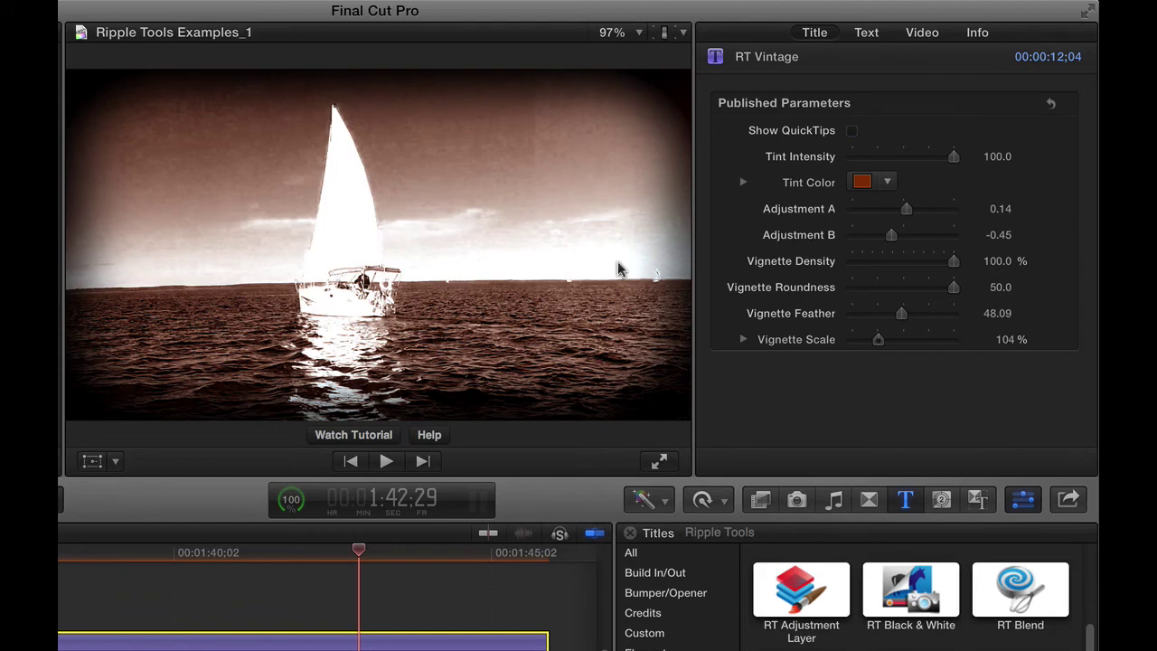
Step: Reset RT Vintage parameters, set Adjustment A to -0.02, and return to the old-building clip
{"action": "left_click", "coordinate": [1051, 103]}
{"action": "left_click_drag", "start_coordinate": [893, 208], "coordinate": [904, 208]}
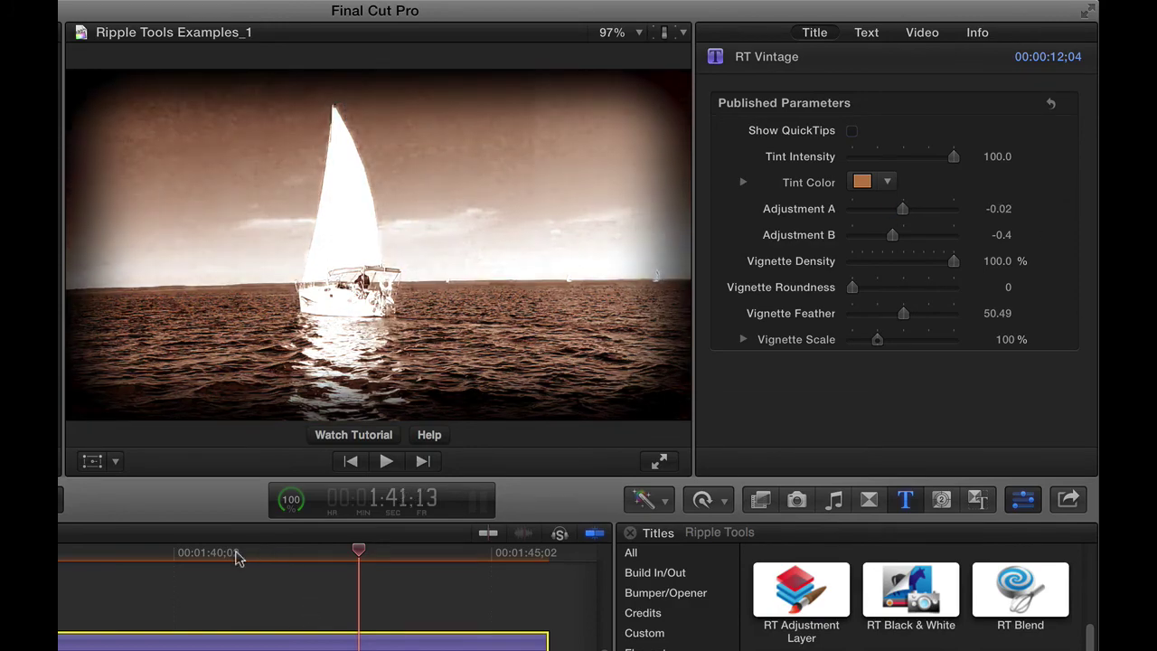
{"action": "left_click", "coordinate": [106, 572]}
{"action": "left_click", "coordinate": [212, 416]}
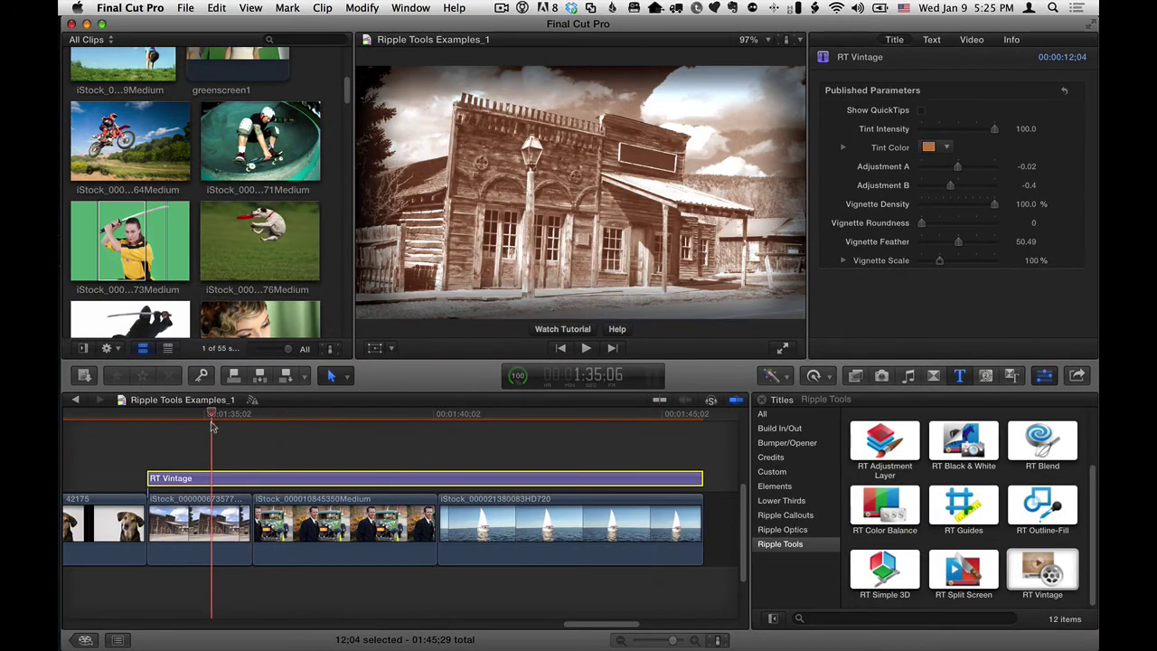